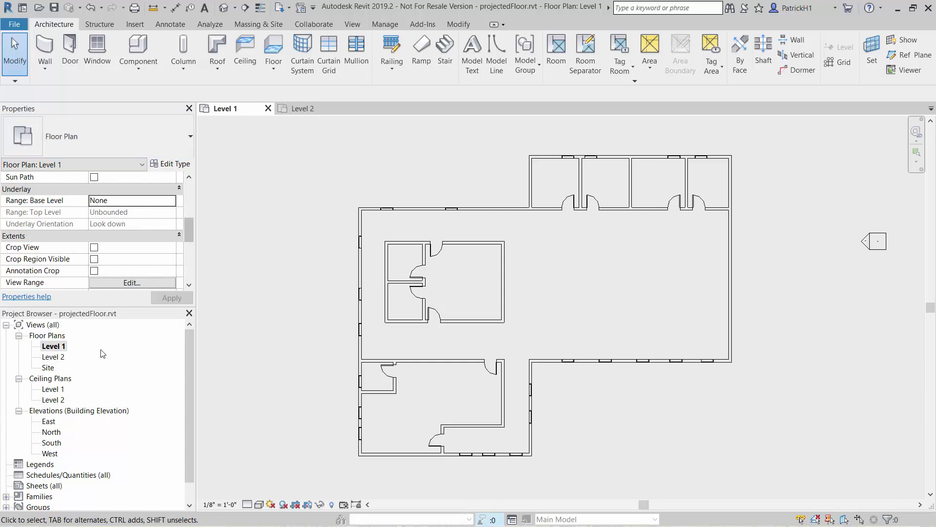
- View the Level 2 floor plan, return to Level 1 and set its underlay base level to Level 2
double_click(62, 358)
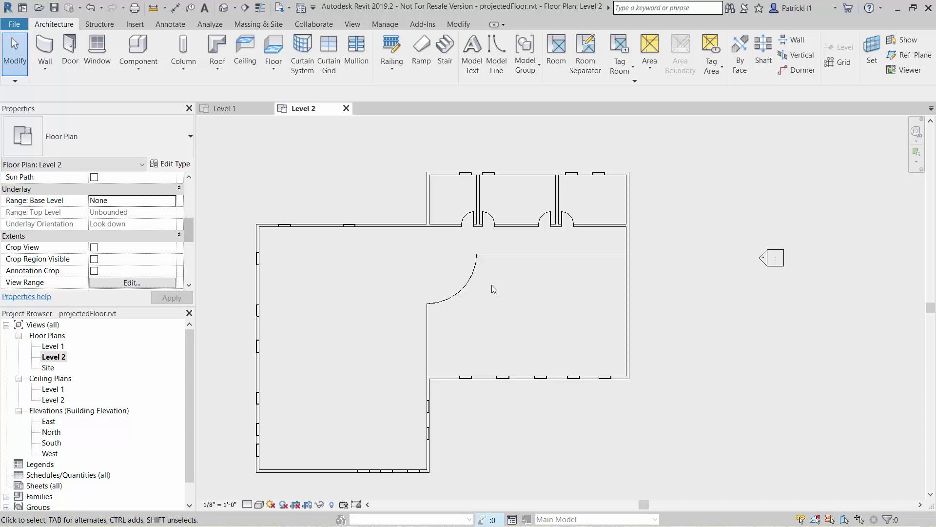
double_click(57, 346)
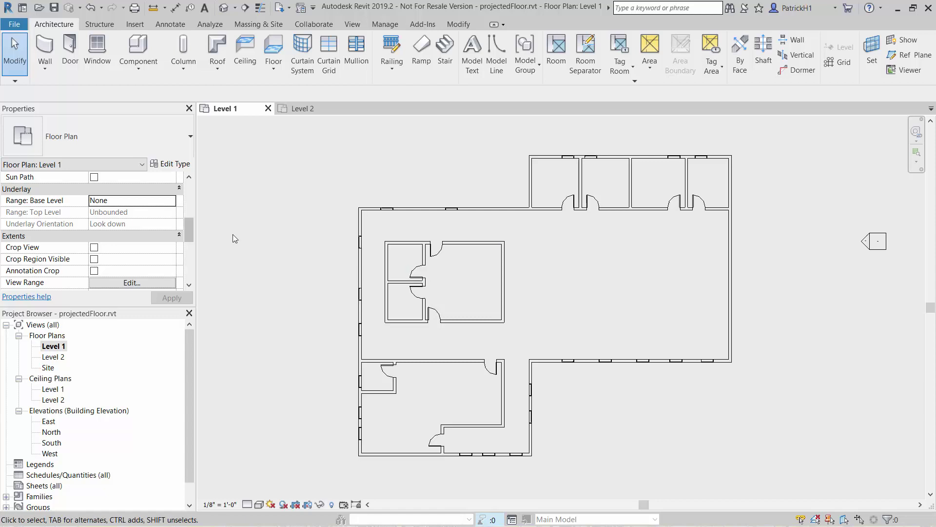
left_click_drag(191, 227, 193, 251)
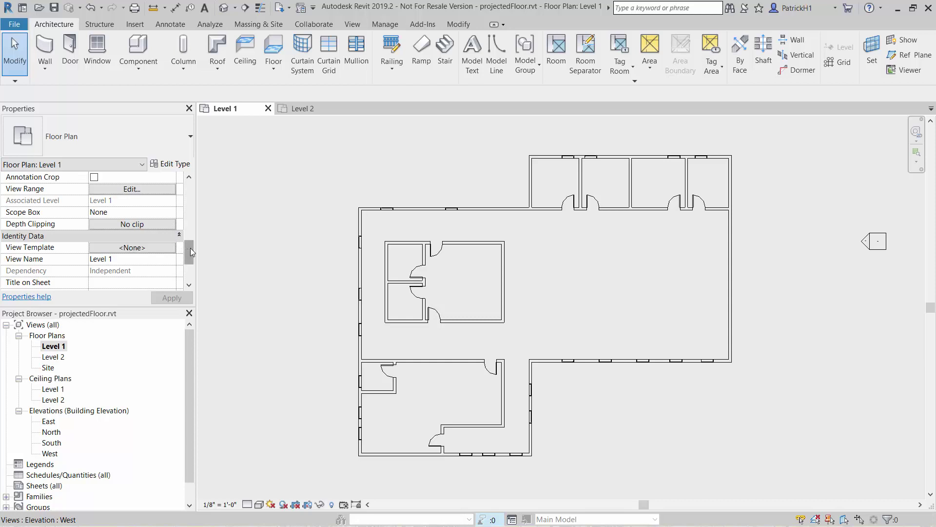
left_click_drag(191, 248, 192, 227)
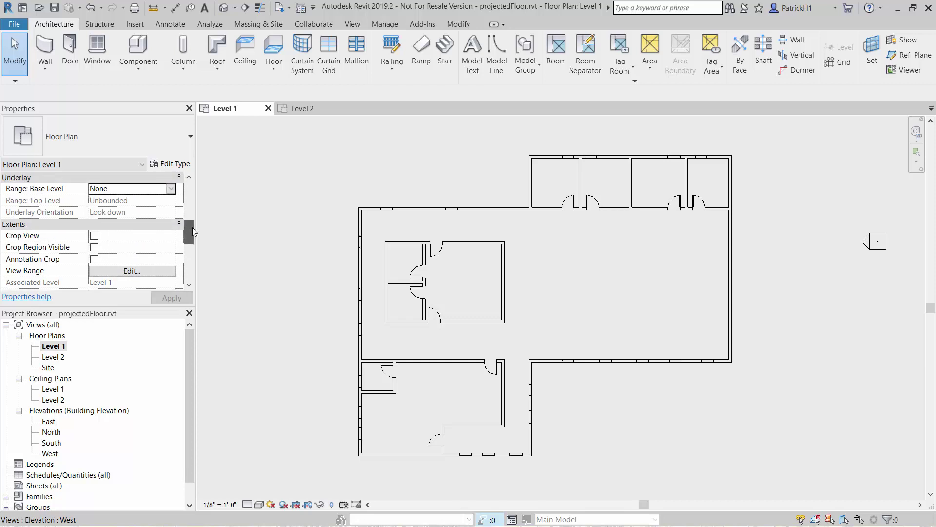
left_click(171, 188)
left_click(171, 189)
left_click(112, 220)
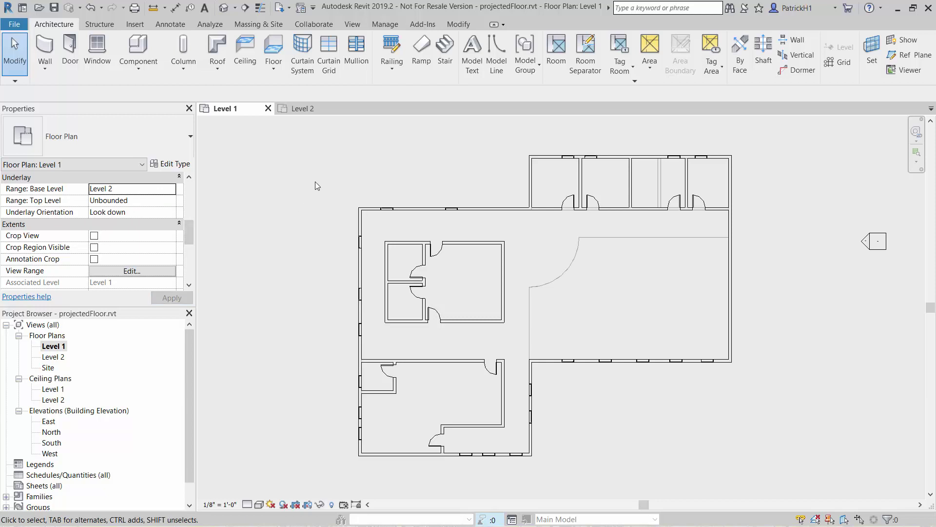
- Trace the overhead floor's horizontal edge, arc and vertical edge with locked detail lines in the Projected Line style, using Pick Lines
left_click(171, 24)
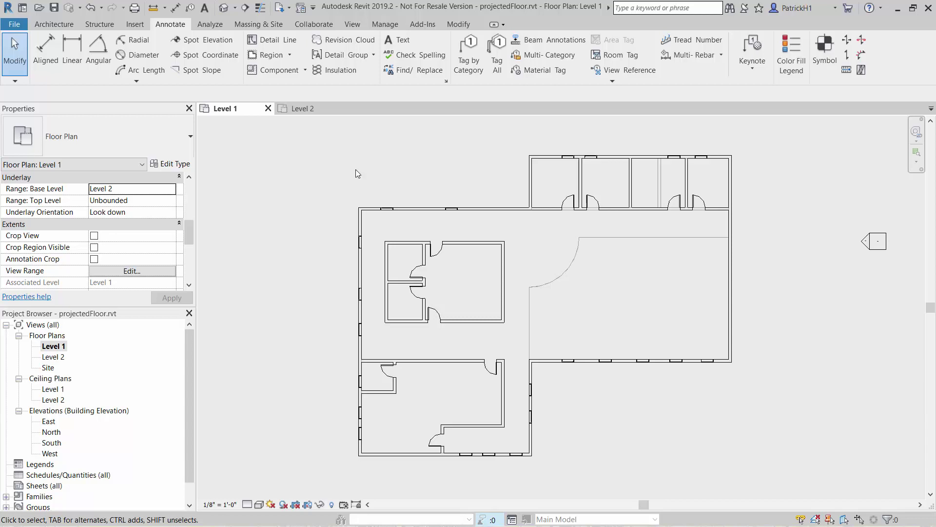
left_click(289, 41)
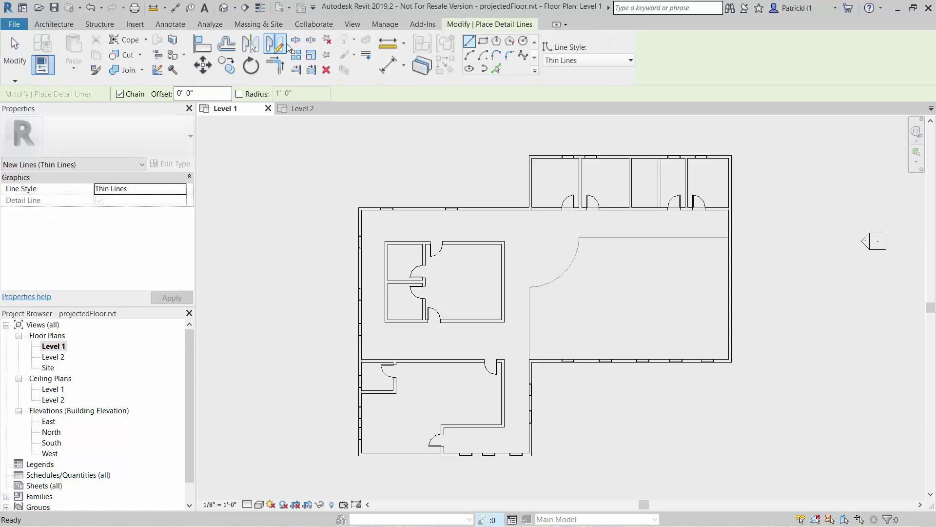
left_click(595, 62)
left_click(586, 187)
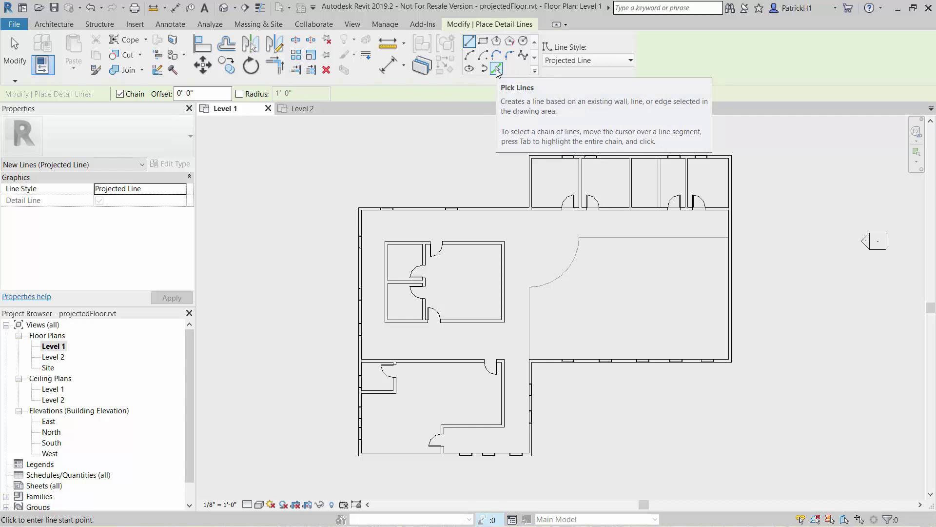
left_click(496, 70)
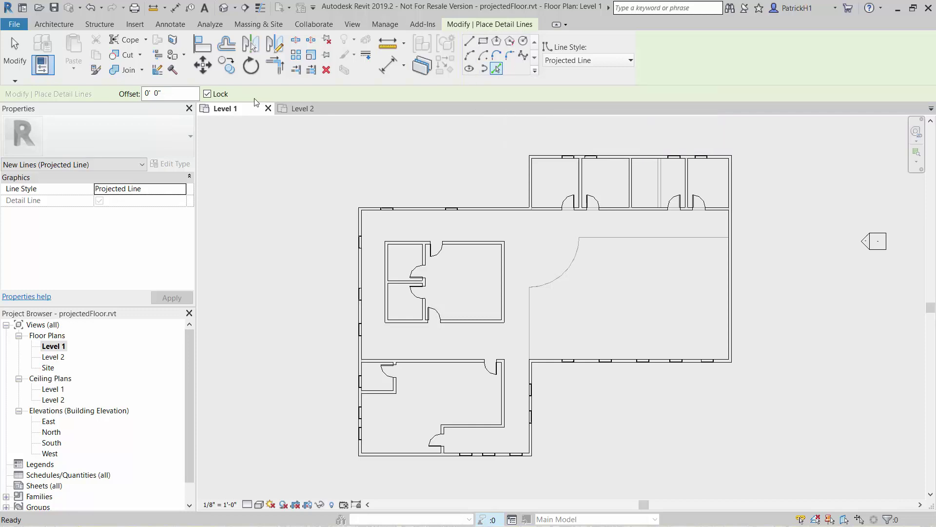
key("ctrl")
left_click(663, 240)
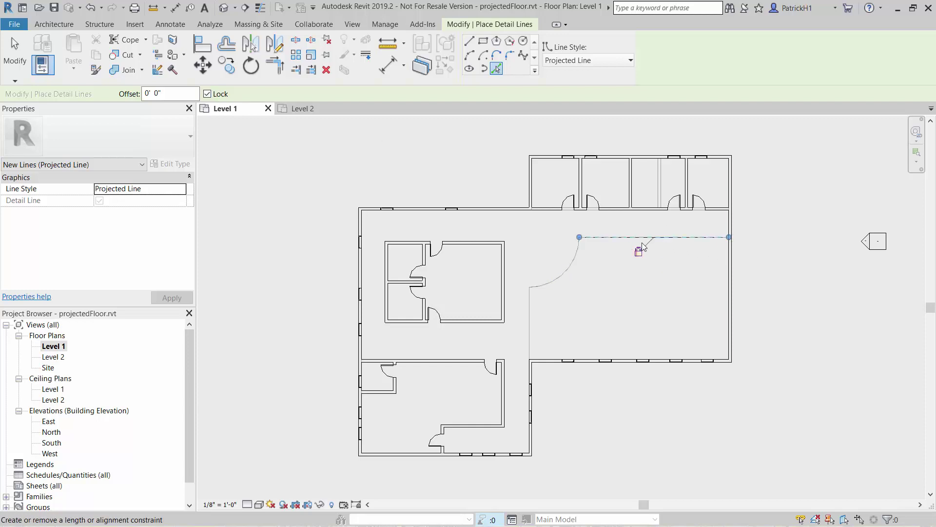
left_click(565, 271)
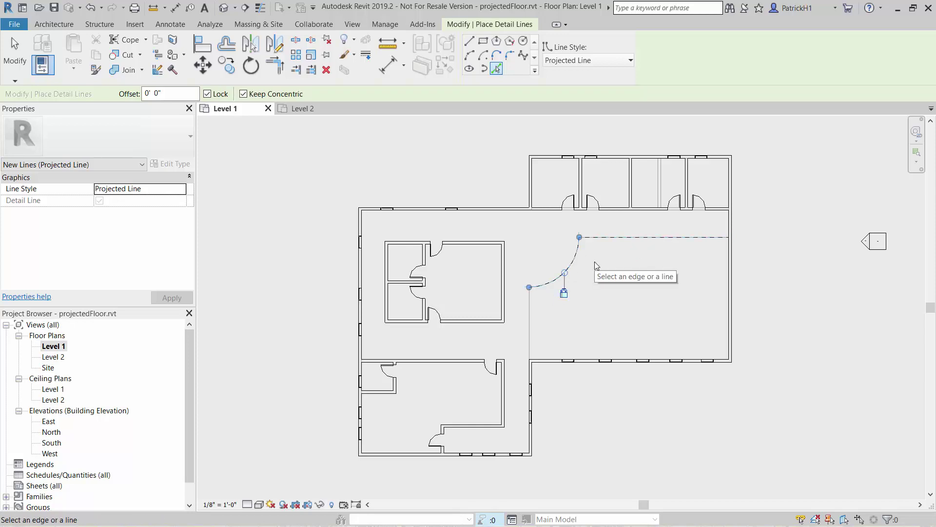
left_click(533, 321)
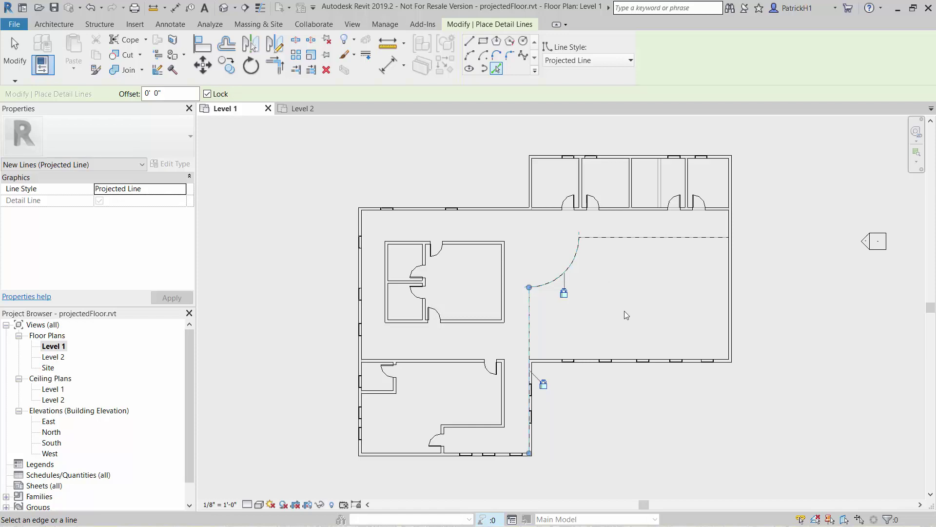
key("Escape")
key("Escape")
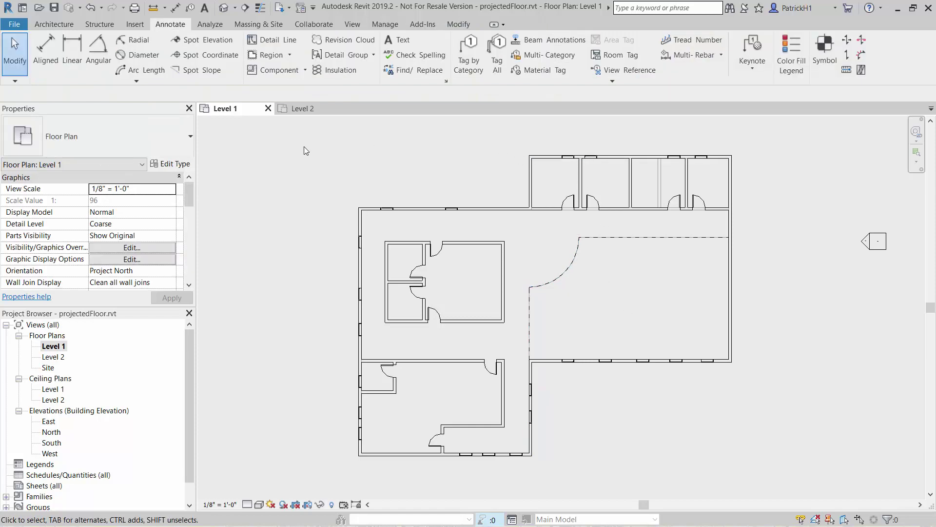
- Set the Level 1 floor plan's underlay base level to None
left_click_drag(190, 196, 184, 228)
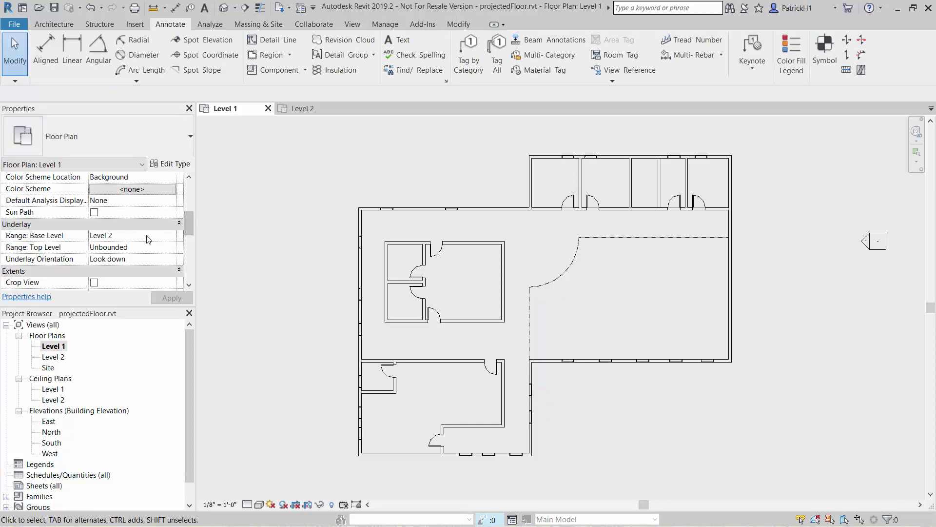
left_click(150, 236)
left_click(171, 236)
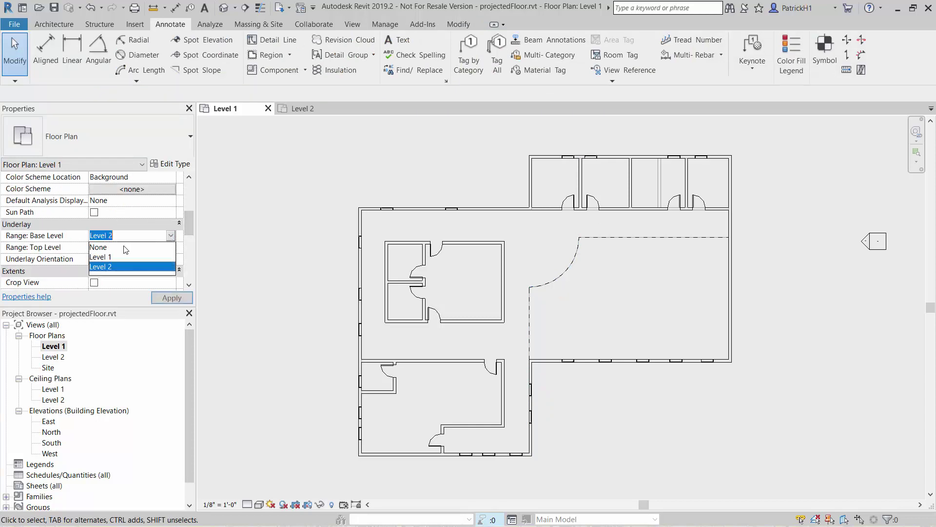
left_click(111, 245)
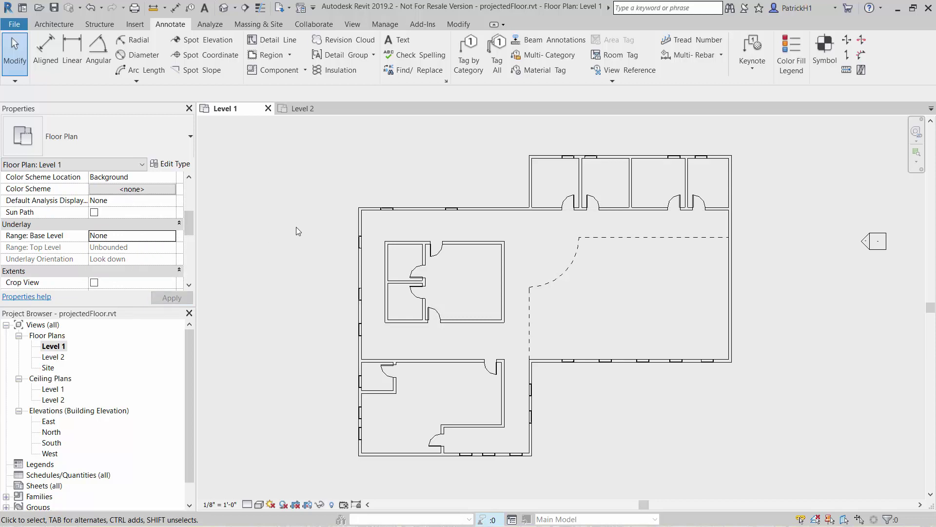
middle_click_drag(297, 227, 294, 249)
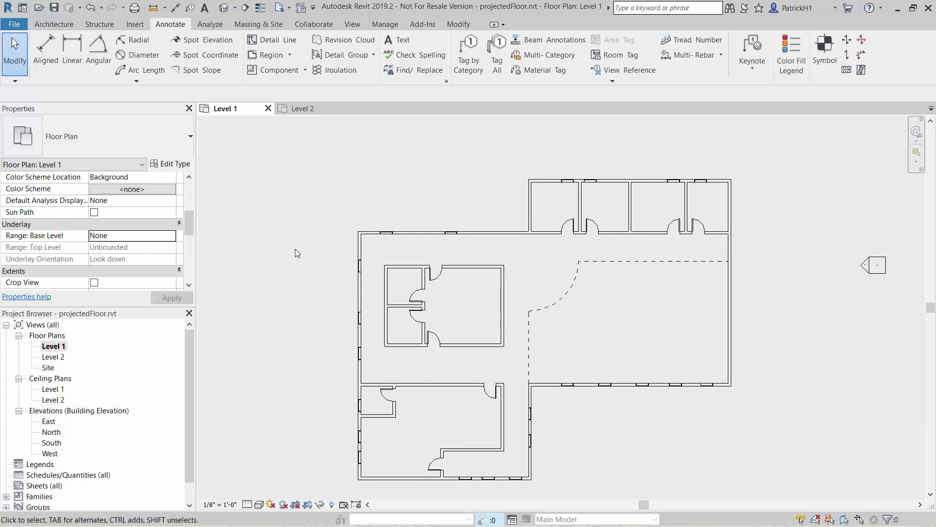
- Enlarge the arc of the Level 2 floor's boundary to a radius of about 18'-0" and return to the Level 1 floor plan
double_click(53, 357)
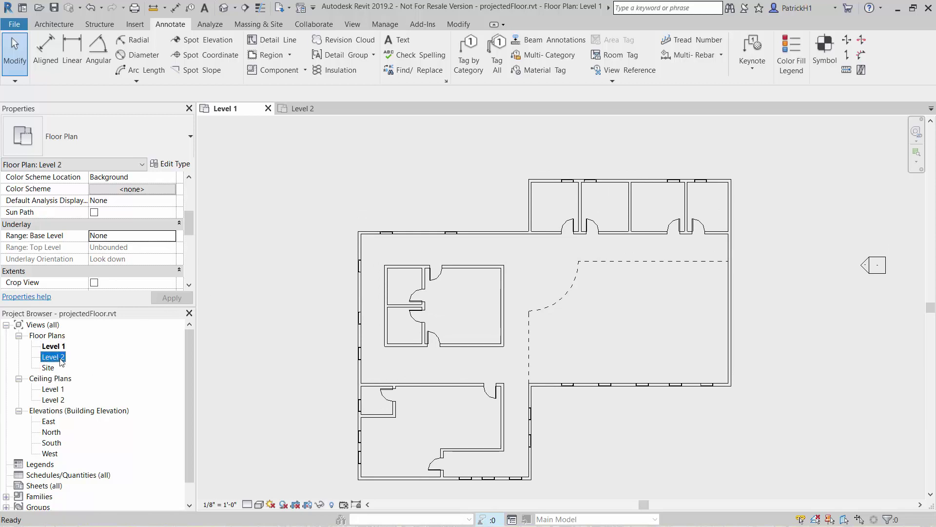
left_click(555, 257)
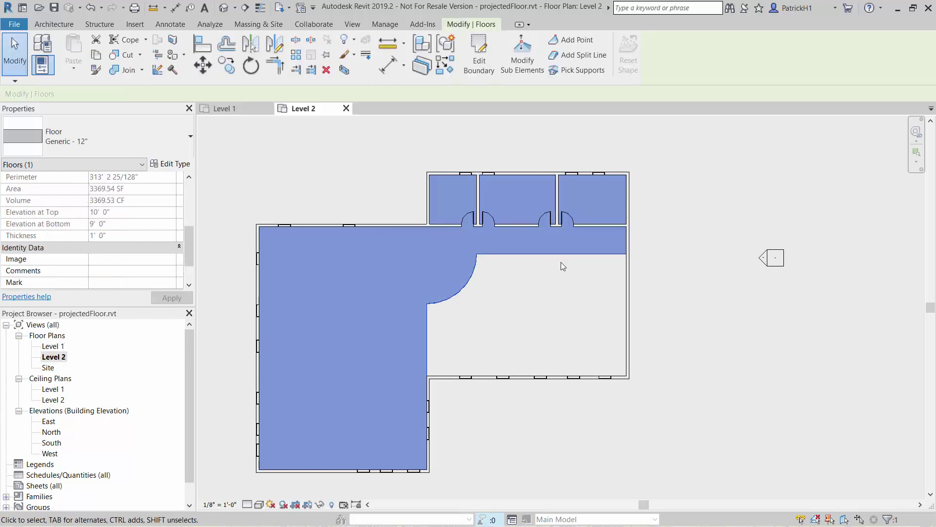
left_click(484, 77)
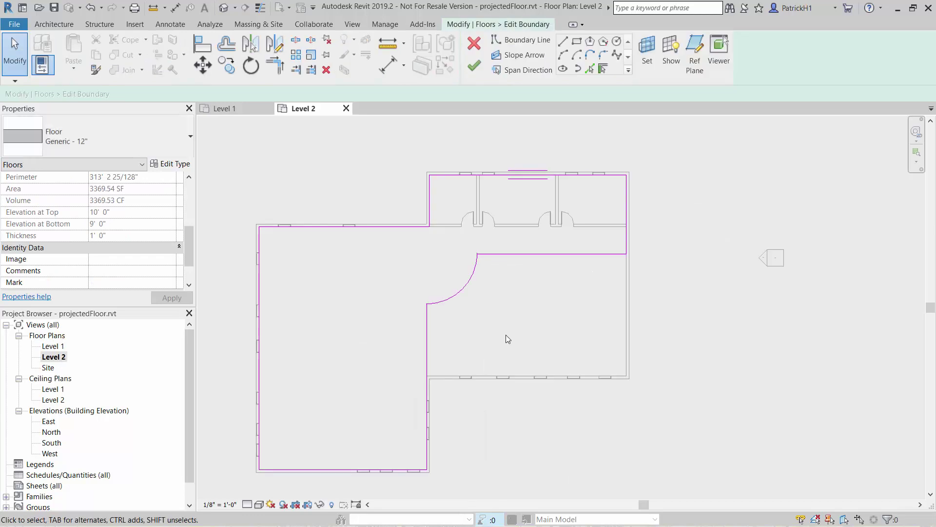
left_click(469, 286)
left_click_drag(468, 290, 481, 307)
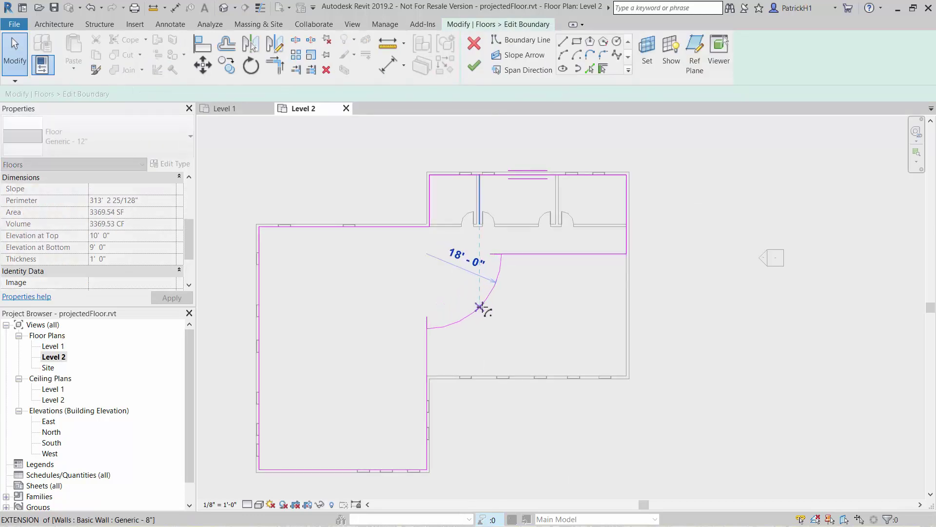
left_click(549, 306)
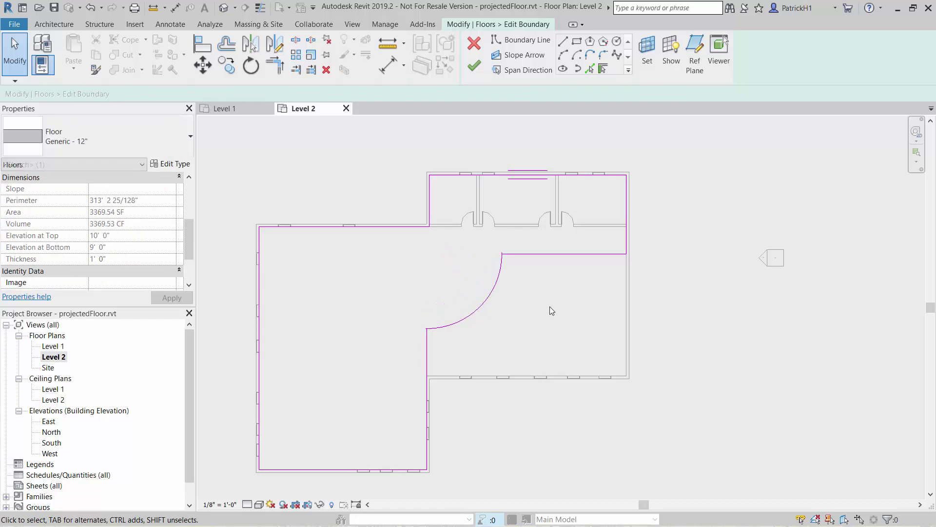
left_click(474, 65)
left_click(513, 278)
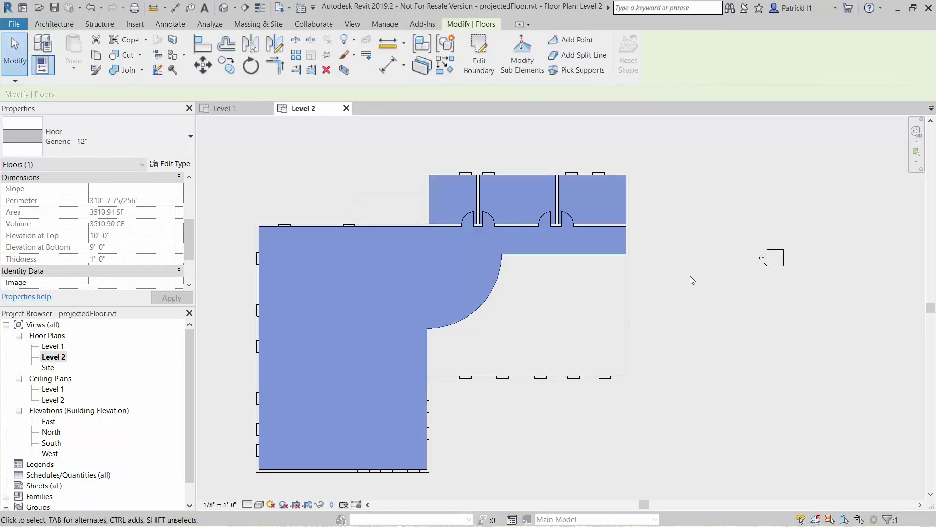
left_click(690, 276)
double_click(58, 346)
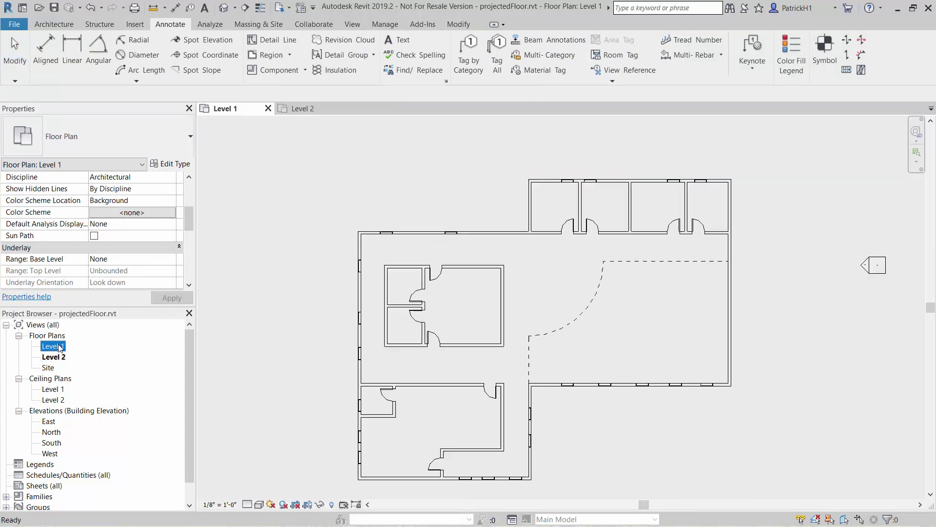